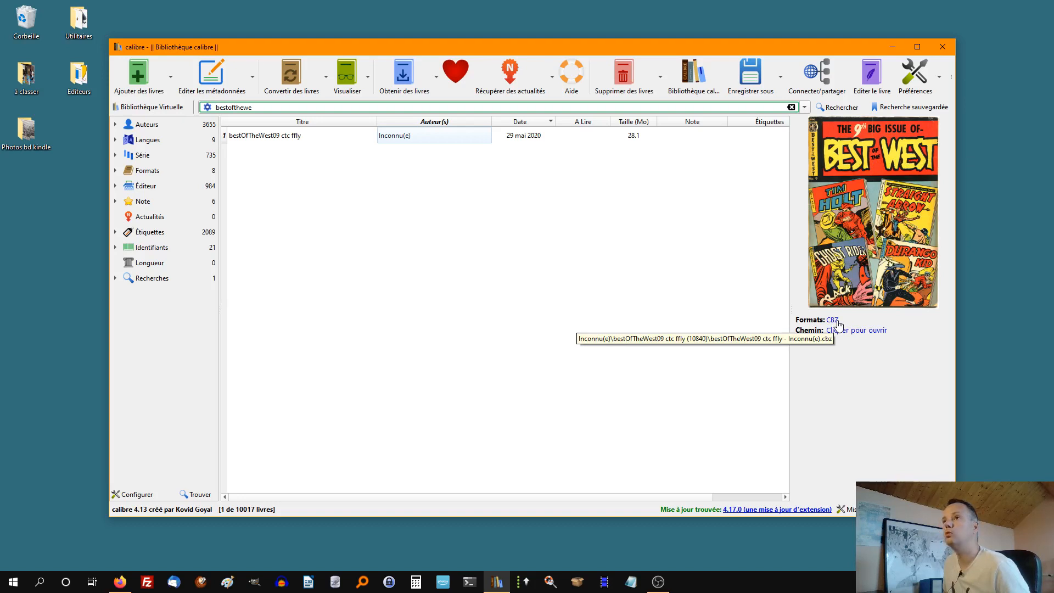
- Open the conversion settings for the book bestOfTheWest09 ctc ffly and set the output format to PDF
left_click(338, 139)
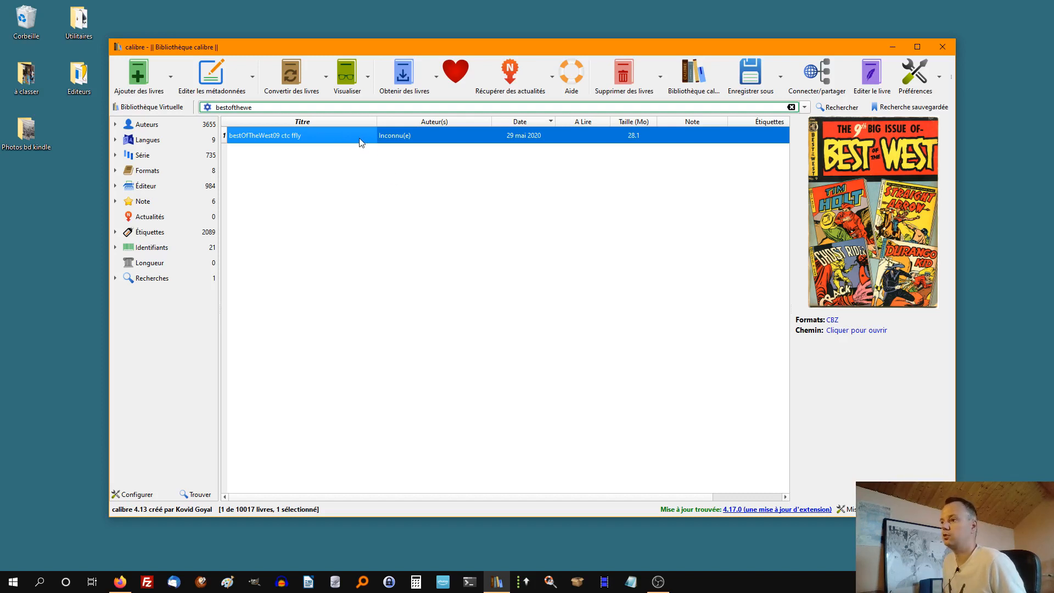
left_click(361, 139)
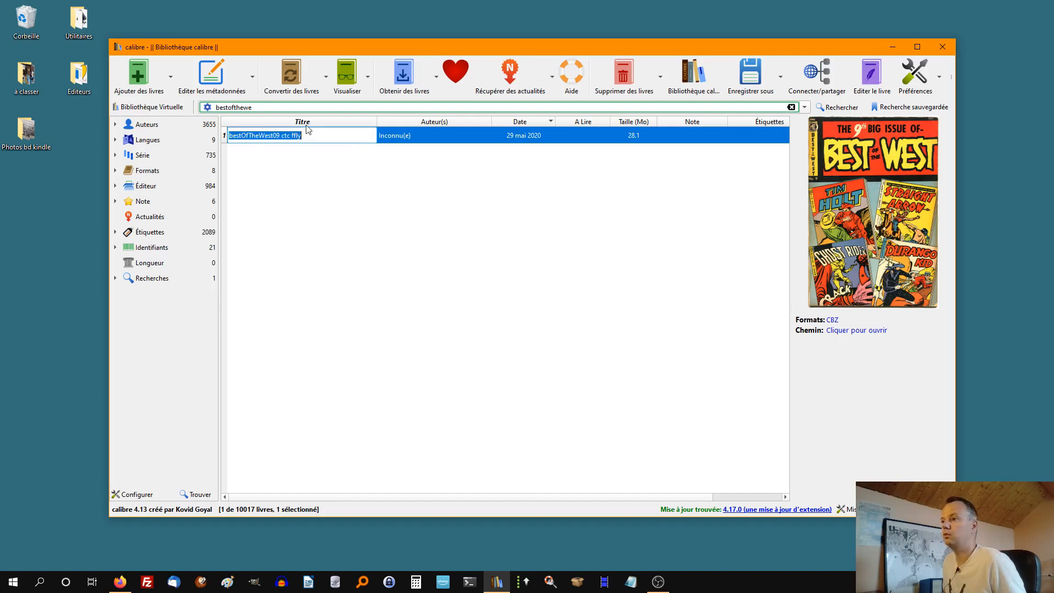
left_click(292, 79)
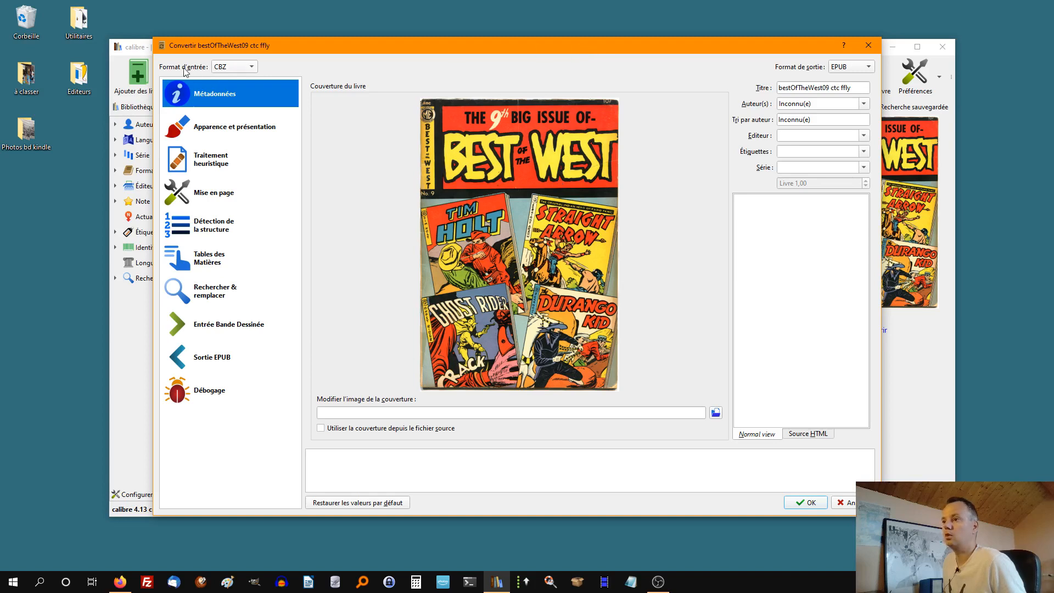
left_click(226, 69)
left_click(225, 68)
left_click(870, 71)
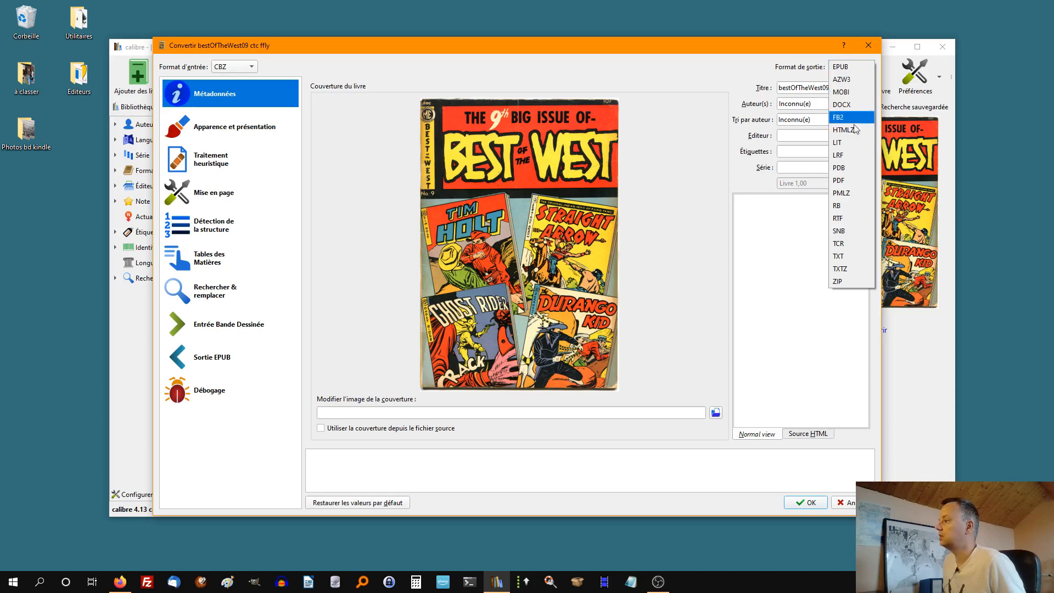
left_click(849, 179)
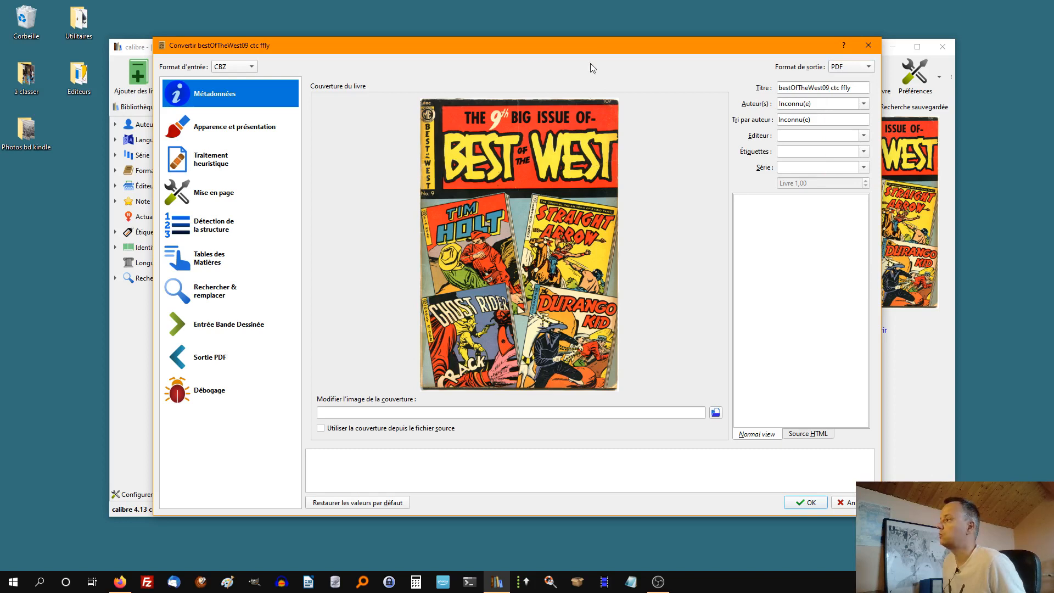
left_click(816, 88)
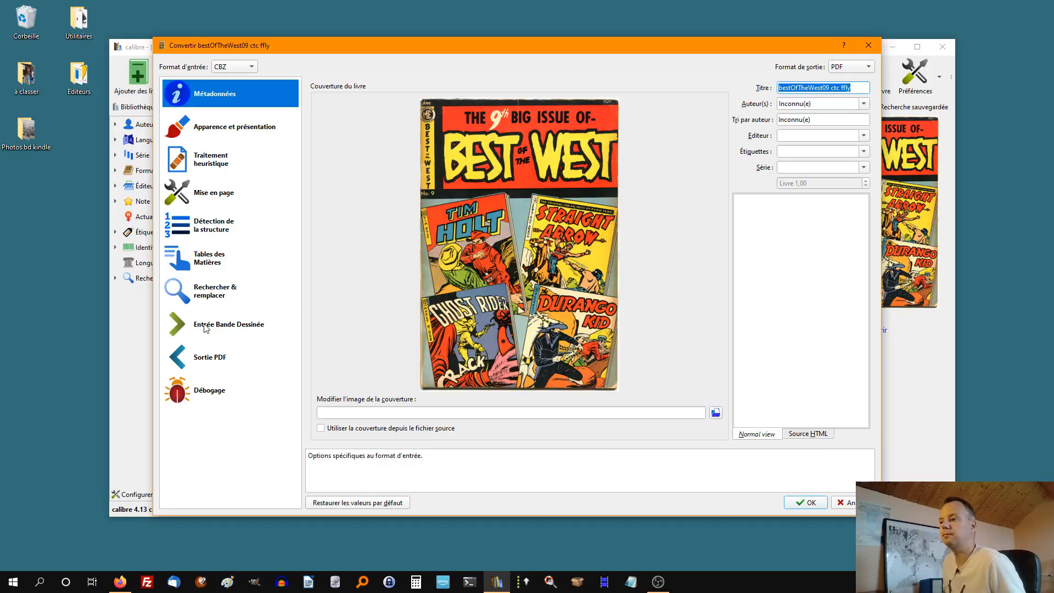
- Open the comic input options, try limiting the number of colours, and reset it to Désactivé
left_click(205, 328)
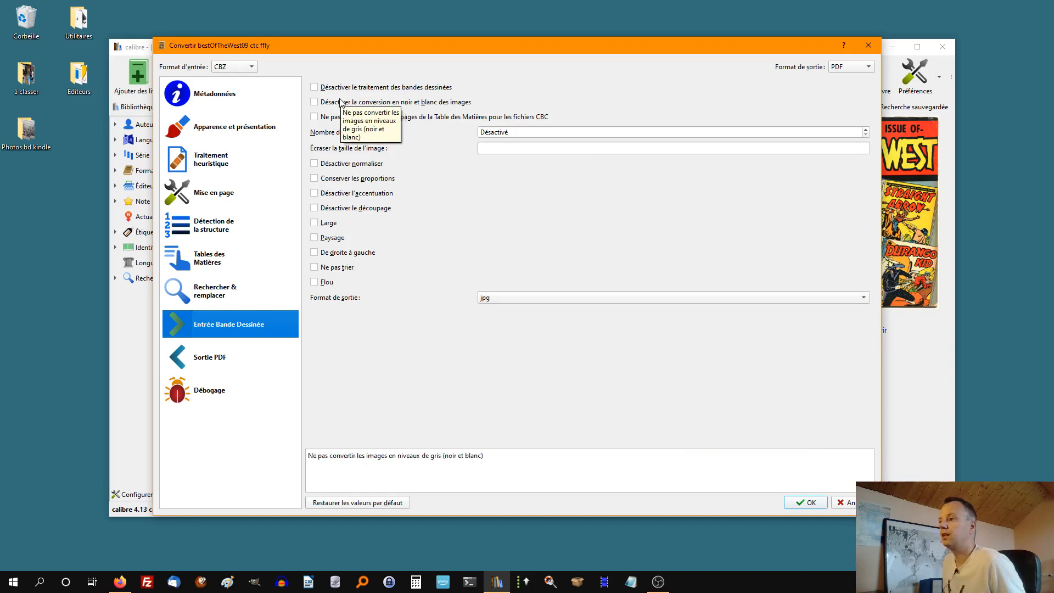
left_click(440, 106)
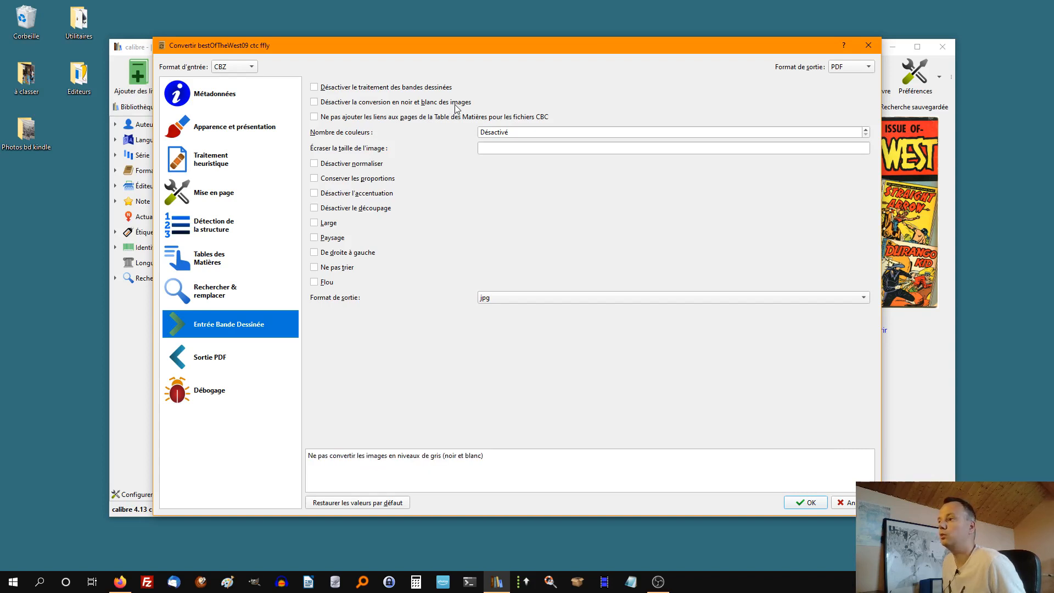
left_click(868, 130)
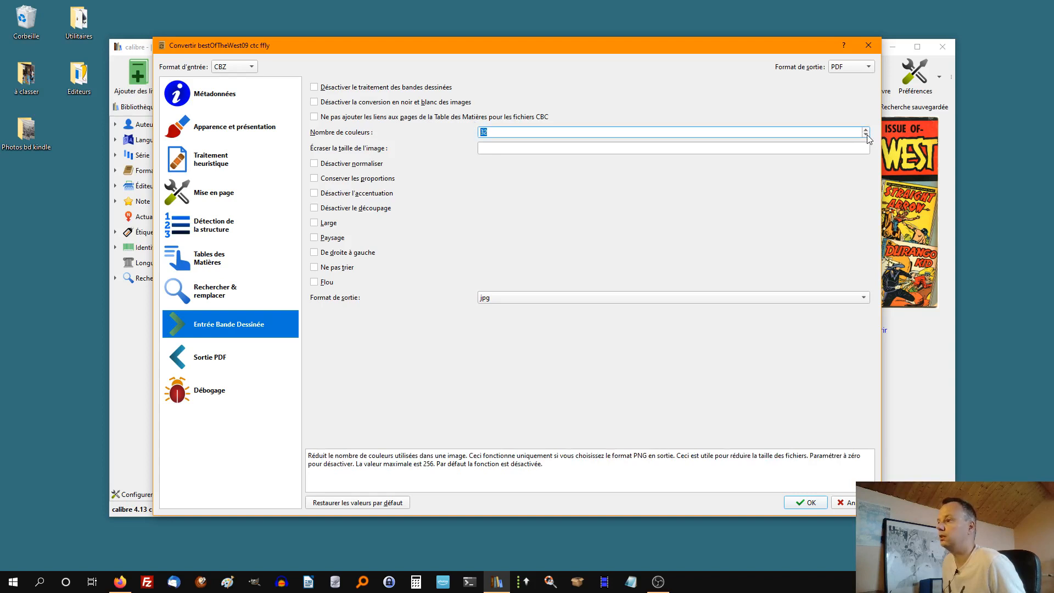
left_click(867, 134)
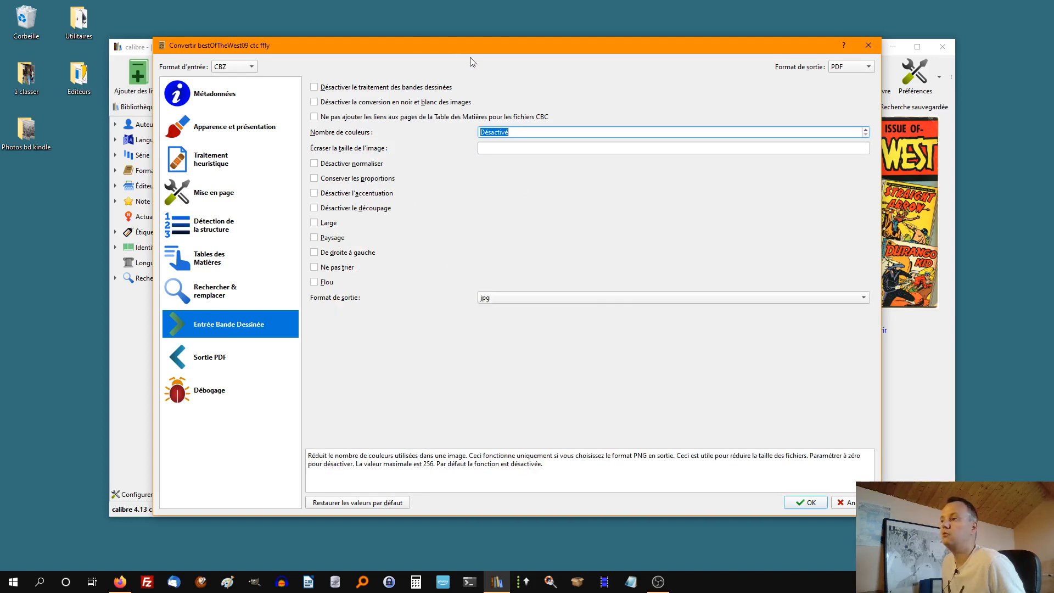
left_click_drag(459, 47, 489, 43)
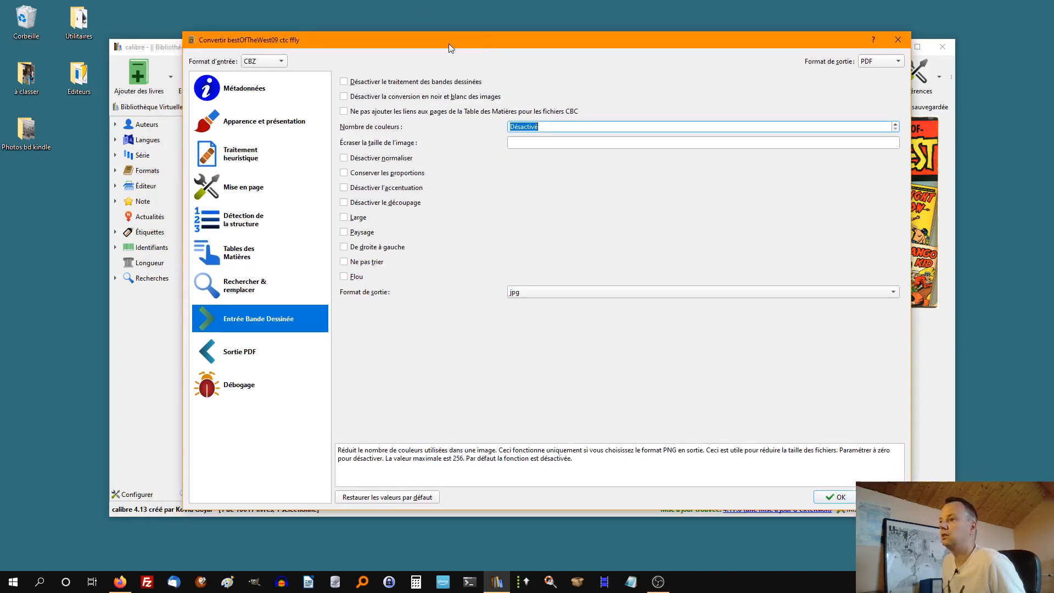
- Try the option that disables comic processing and leave it switched off
left_click(407, 84)
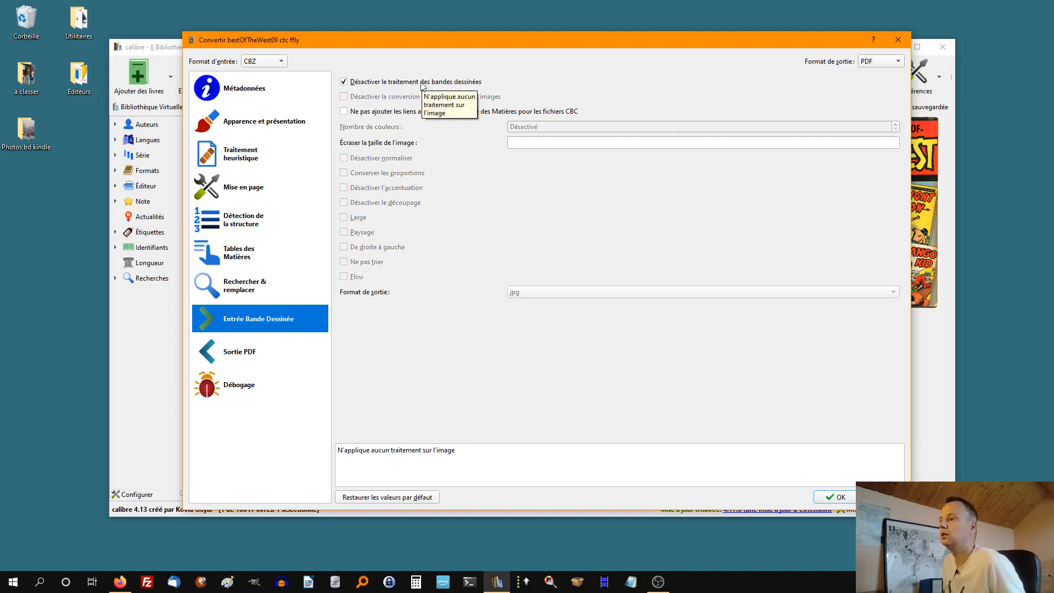
left_click(422, 86)
left_click(422, 85)
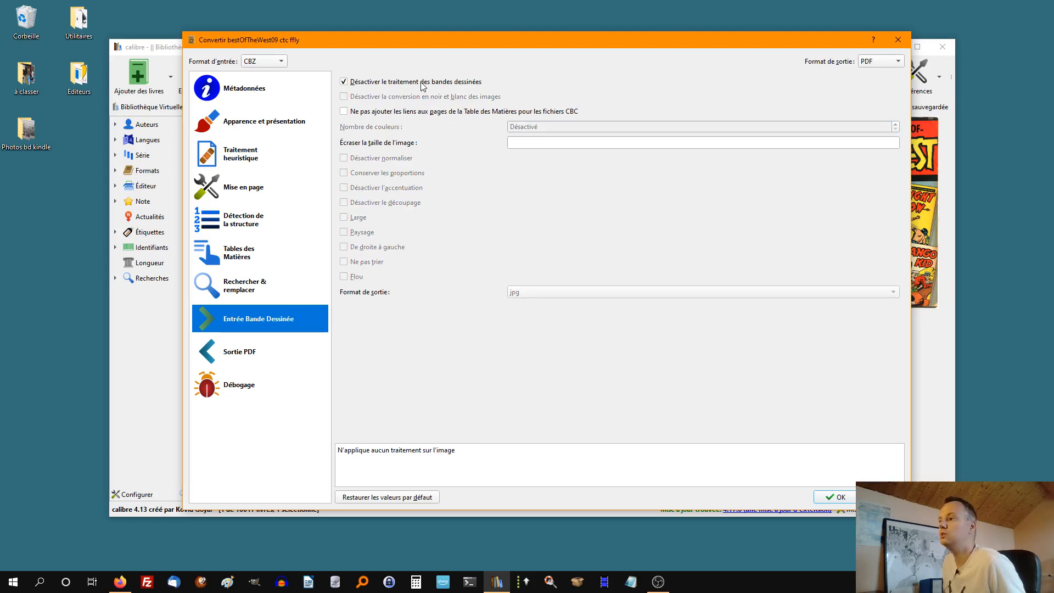
left_click(422, 85)
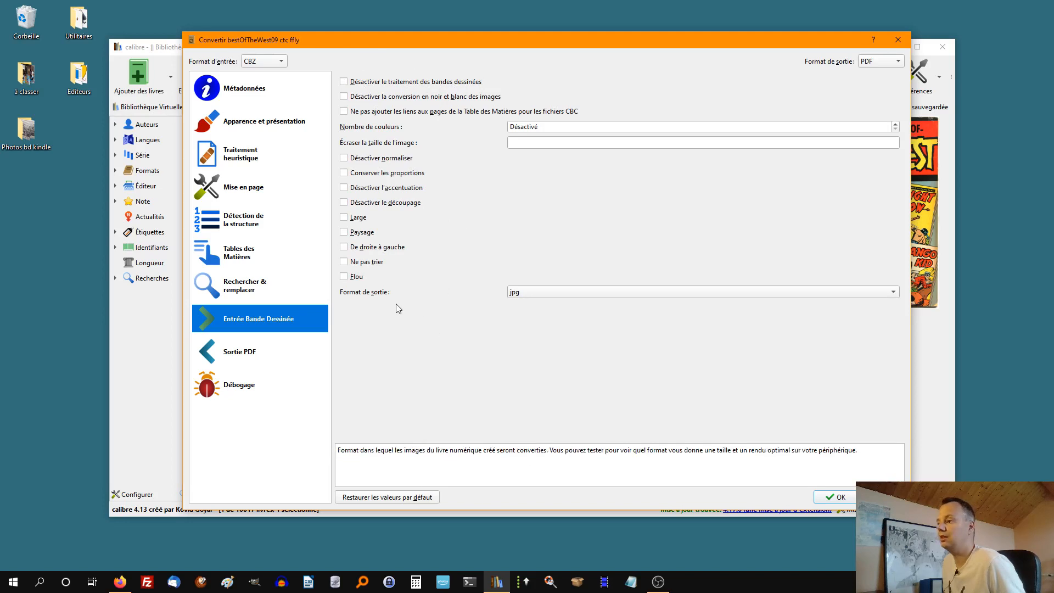
- Try png as the output format for the comic's images and restore jpg
left_click(563, 300)
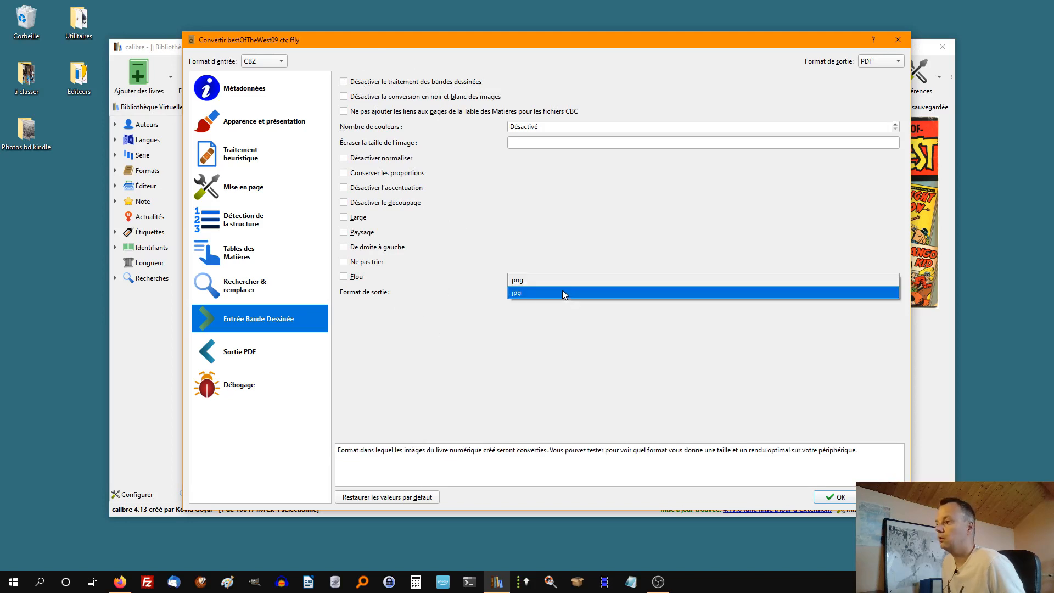
left_click(560, 281)
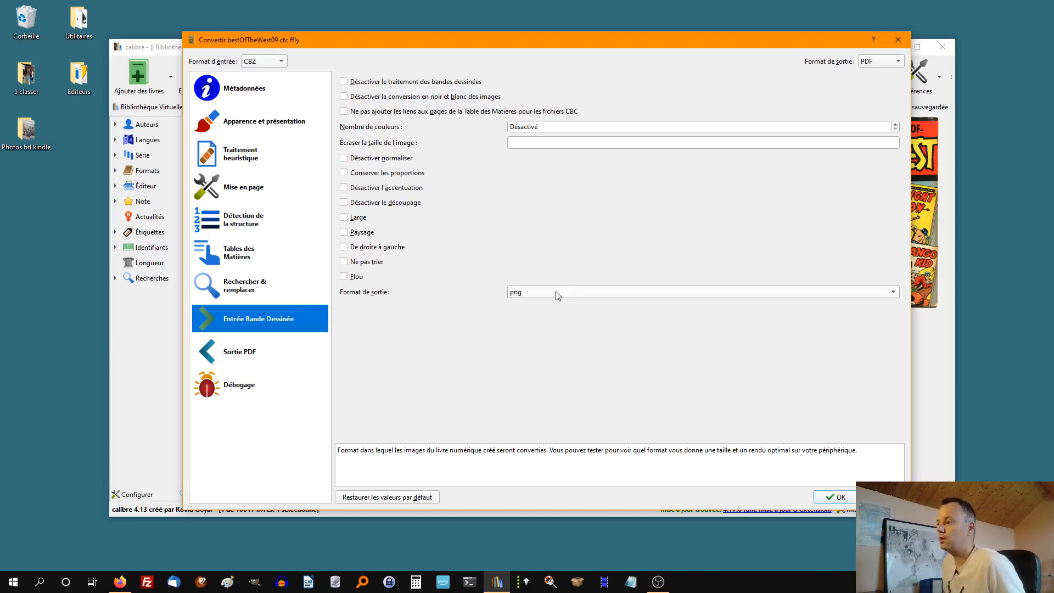
left_click(556, 297)
left_click(555, 305)
left_click(551, 298)
left_click(548, 281)
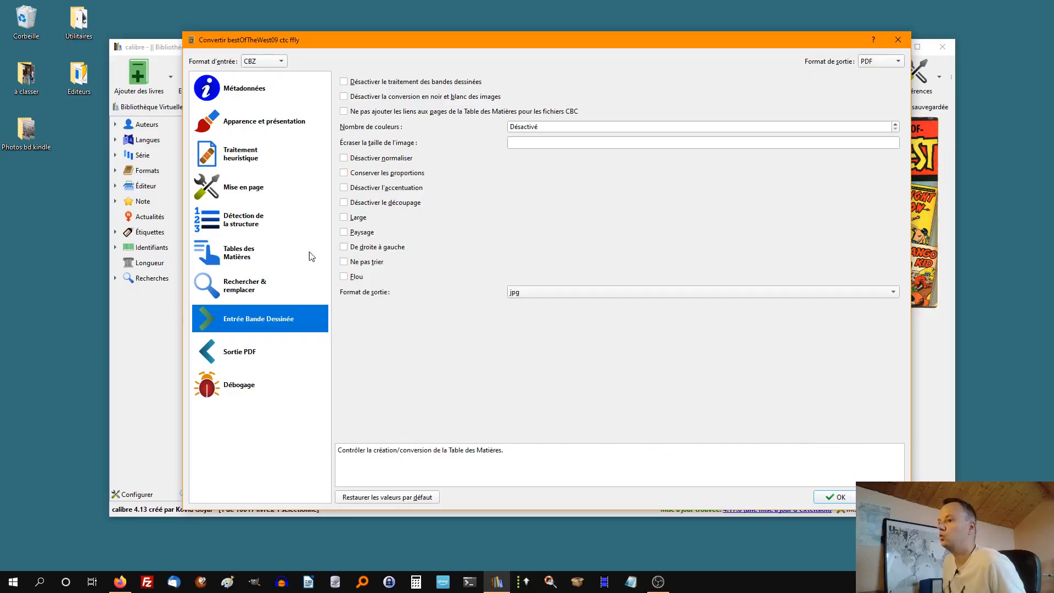
- Start the PDF conversion, follow its progress in the task list until it finishes, and close the list
left_click(838, 497)
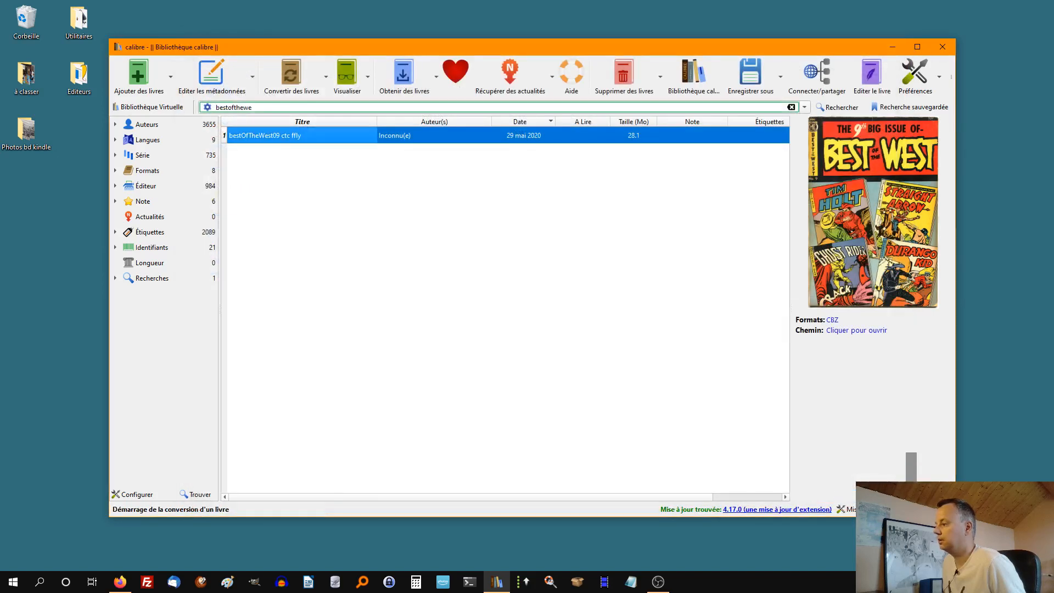
left_click(911, 510)
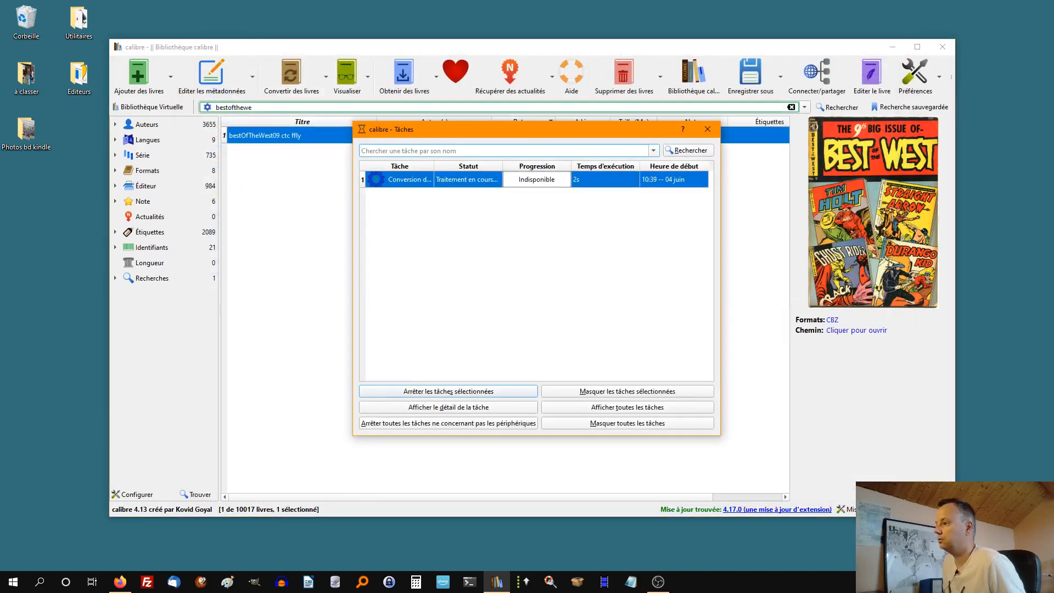
left_click_drag(522, 125, 474, 104)
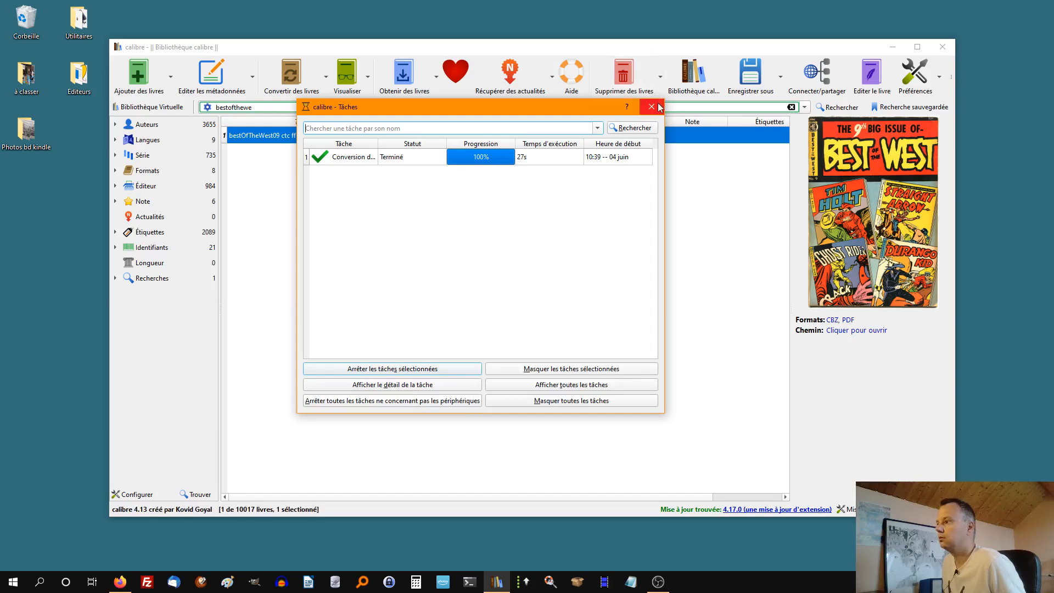
left_click(652, 107)
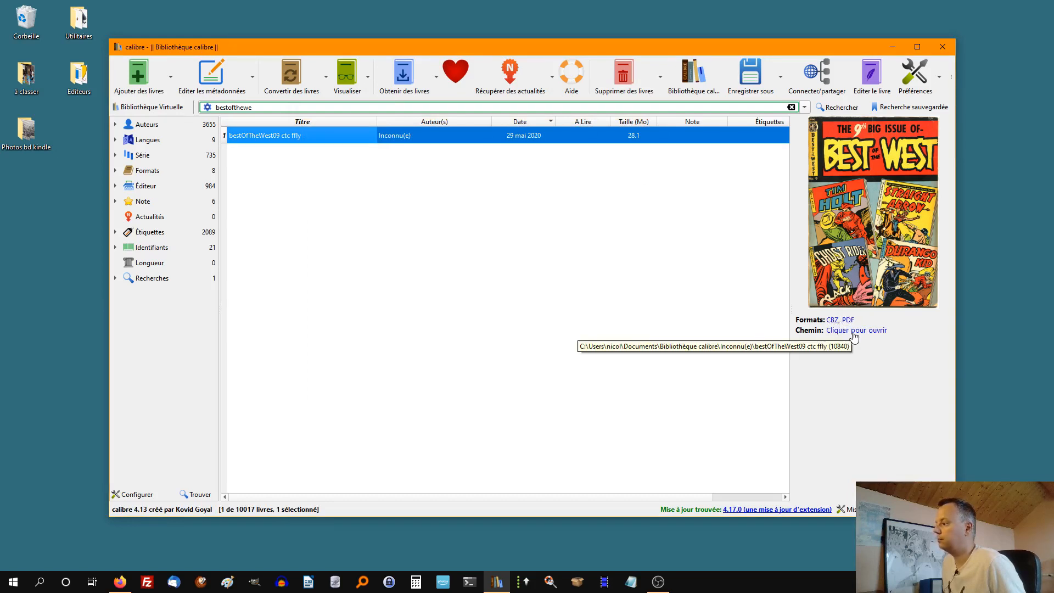
- Open the book's folder on disk, check the converted PDF file, and close the folder window
left_click(854, 331)
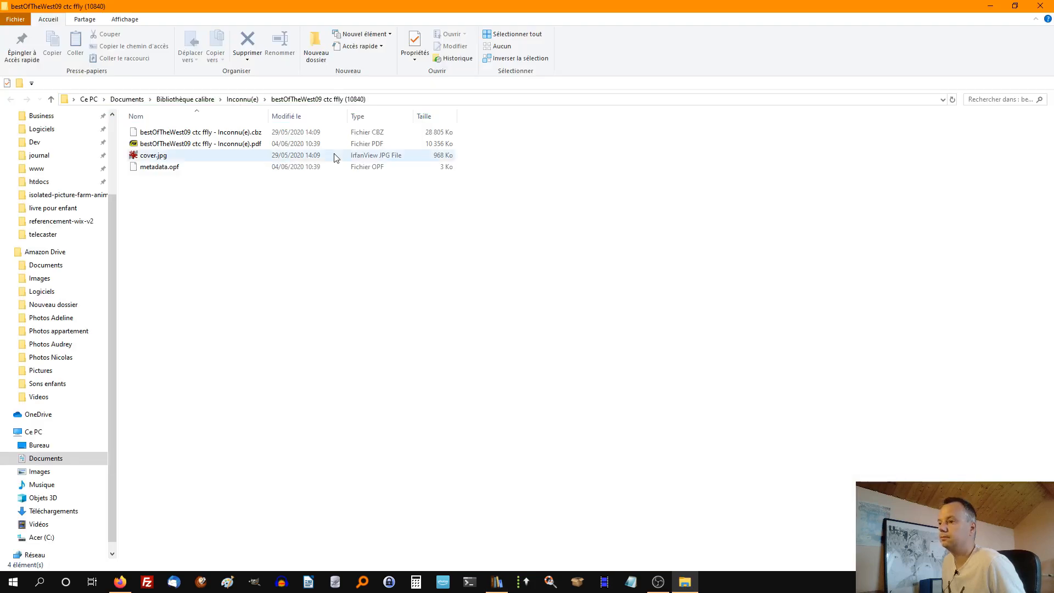
left_click(224, 147)
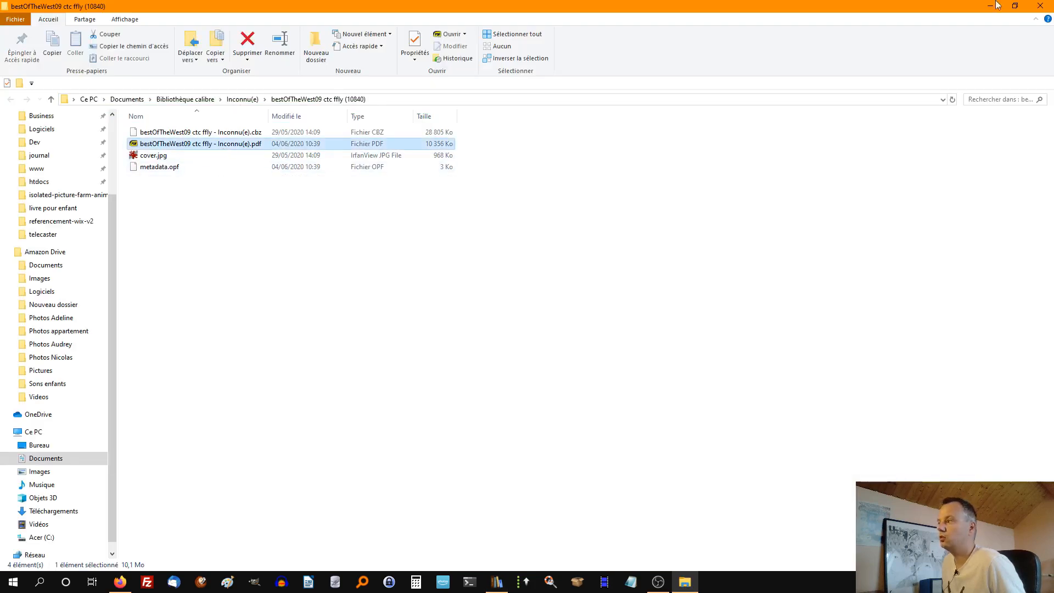
left_click(1015, 6)
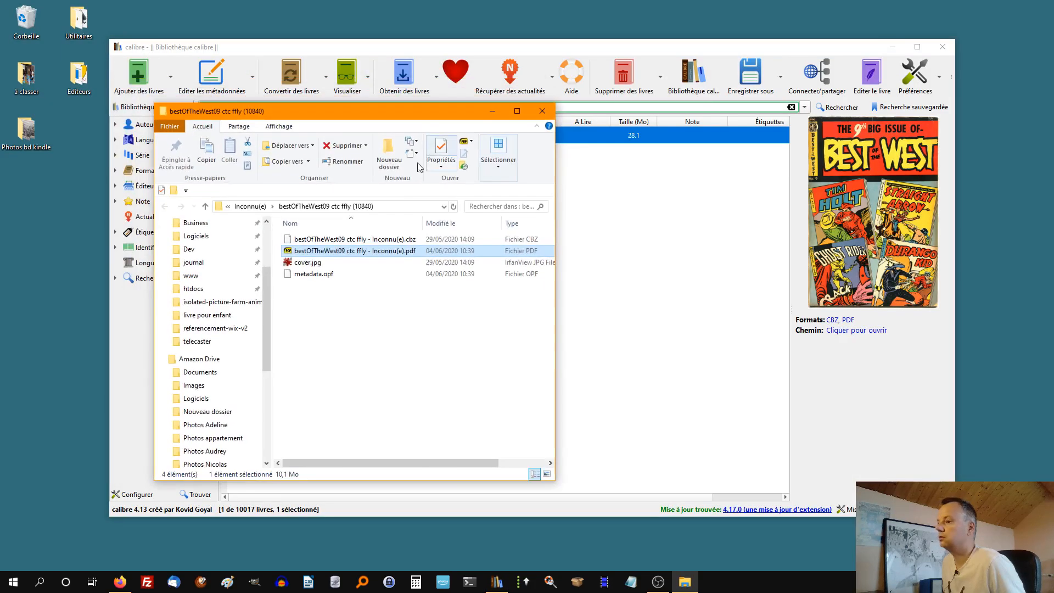
left_click(542, 111)
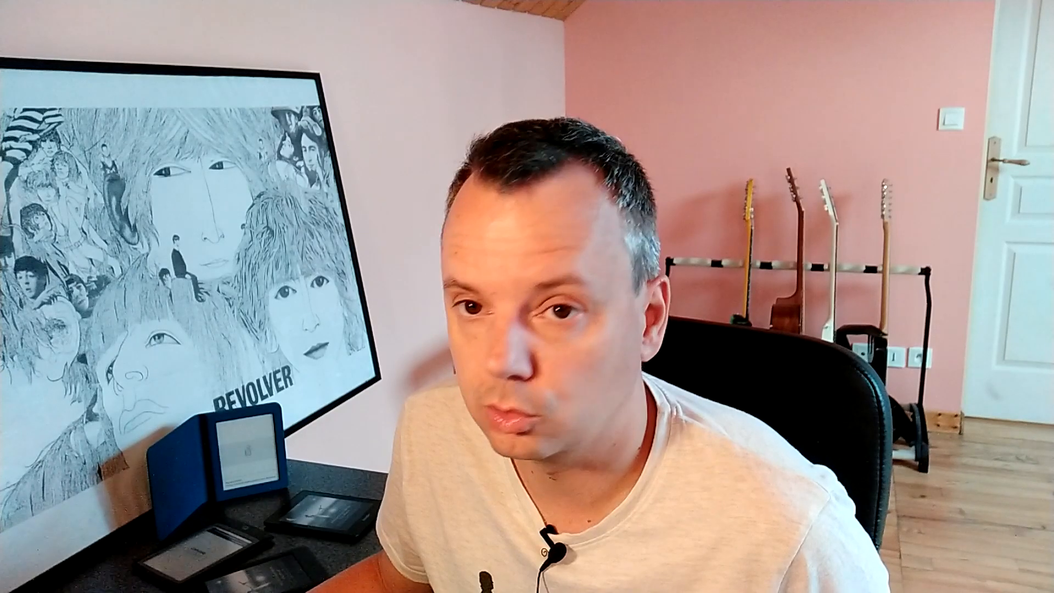